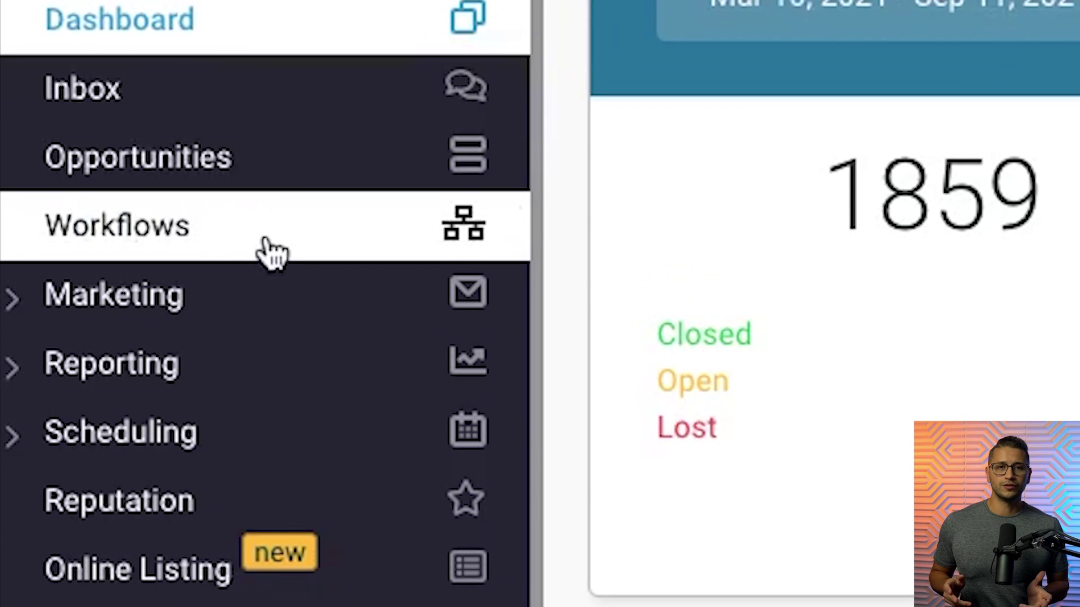
Open Workflows, preview the Create workflow screen, then return to the workflow list.
left_click(272, 253)
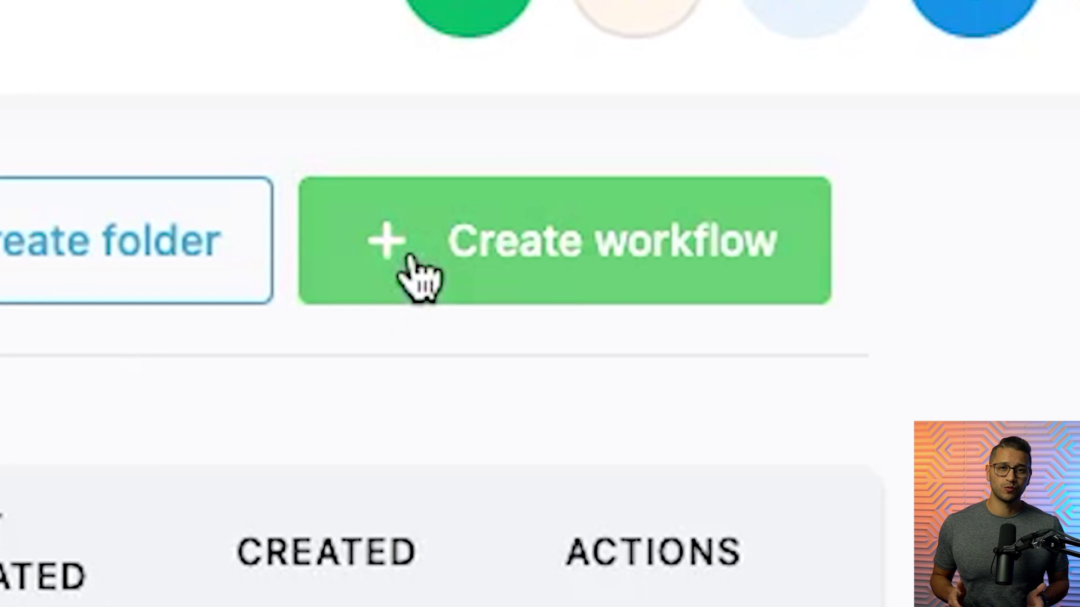
left_click(418, 276)
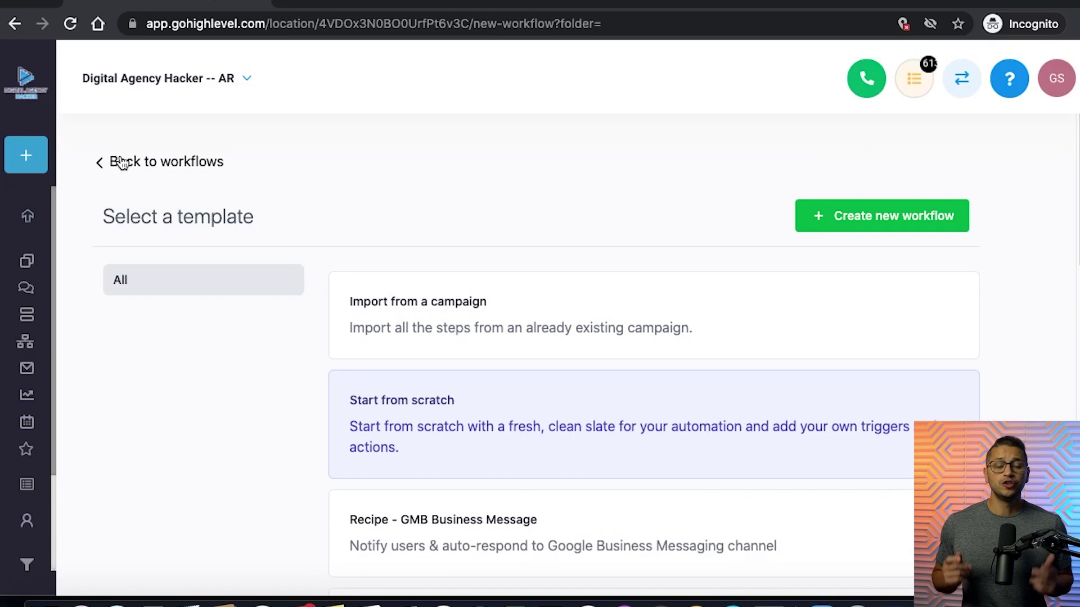
left_click(123, 163)
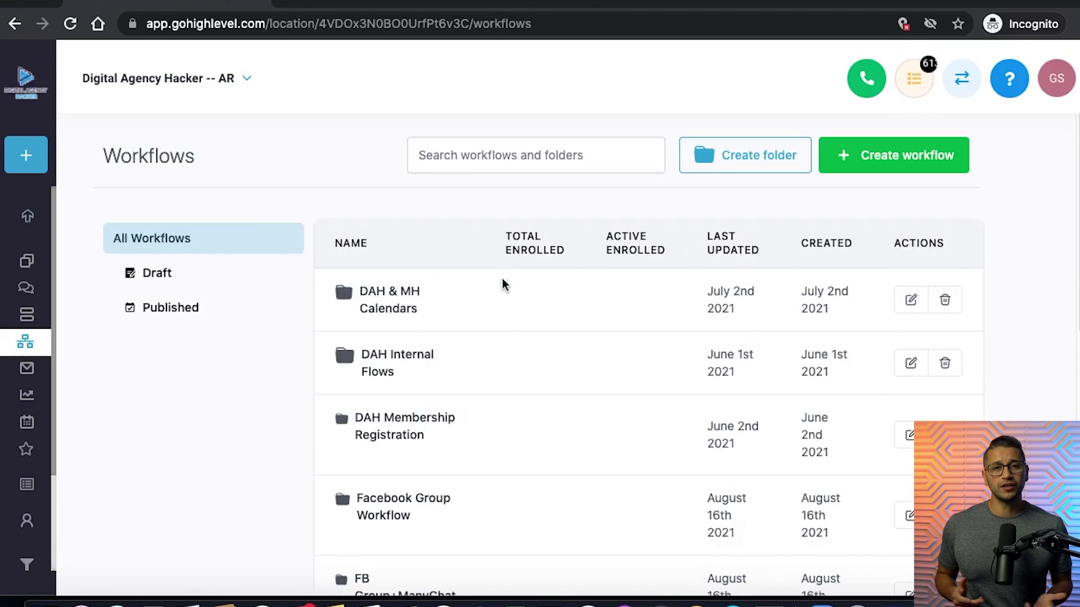
Open the Reactivation Discovery Visit folder and its 1A. Reactivation Pain Discovery workflow.
scroll(503, 285, "down", 4)
scroll(502, 285, "down", 5)
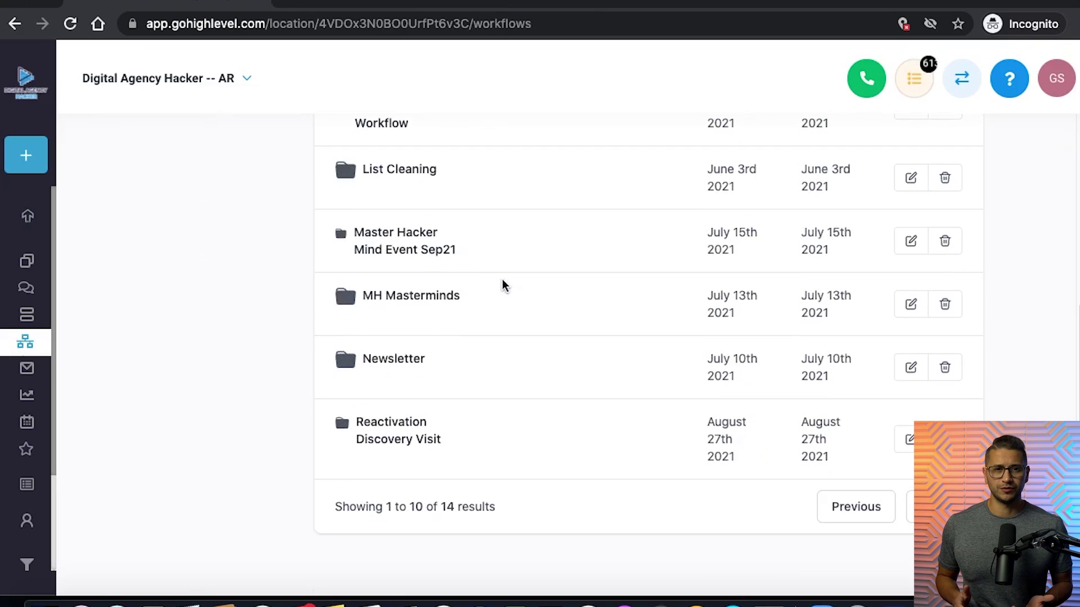
left_click(390, 439)
scroll(402, 392, "up", 5)
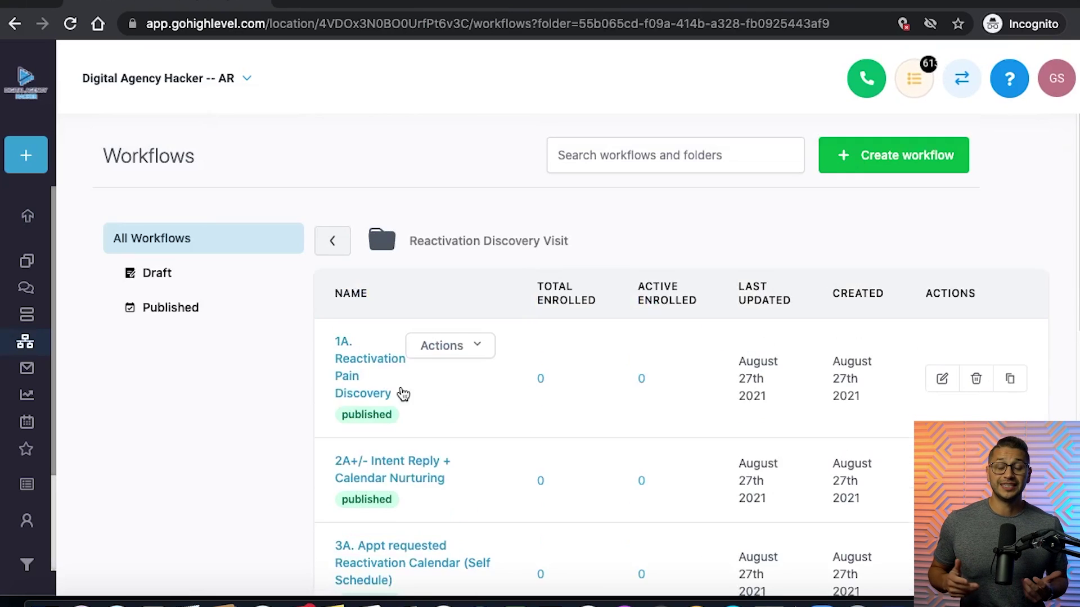
left_click(361, 373)
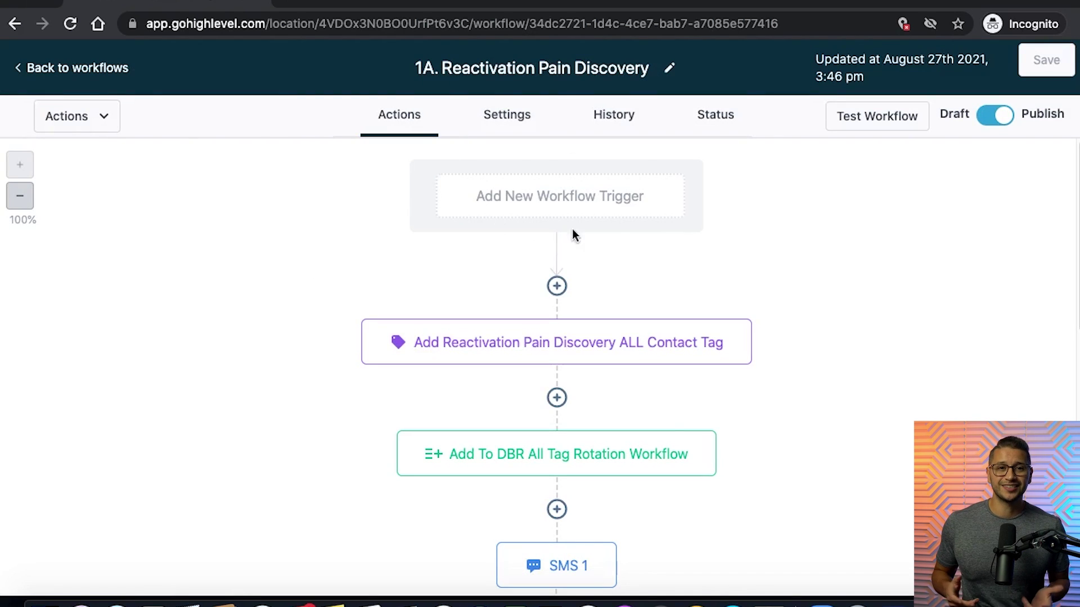
Open Add New Workflow Trigger and browse the Choose a Workflow Trigger list.
left_click(564, 207)
left_click(624, 357)
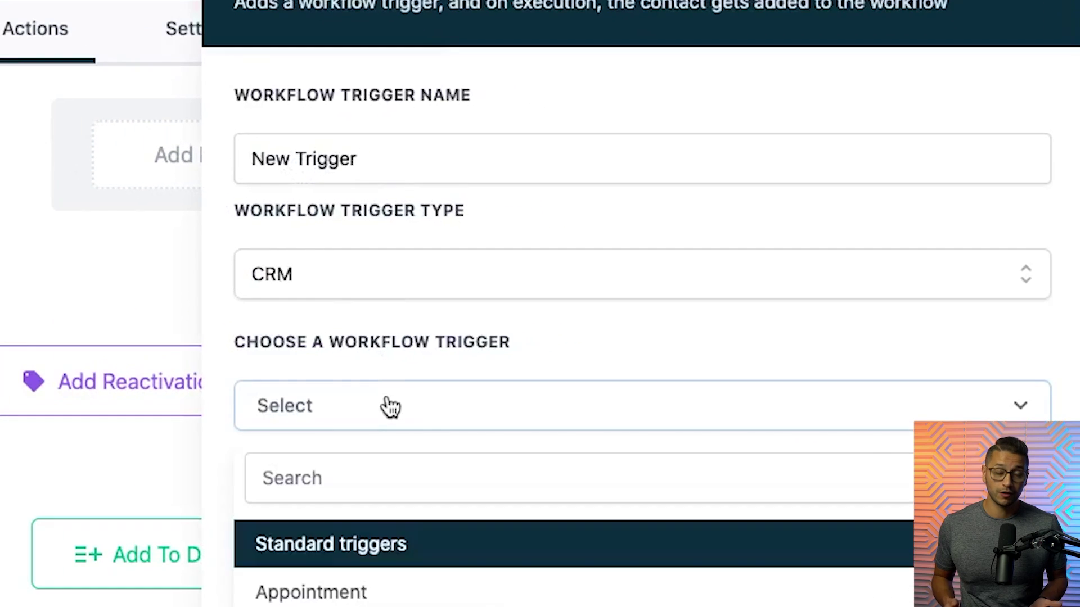
scroll(626, 358, "down", 2)
scroll(489, 462, "down", 15)
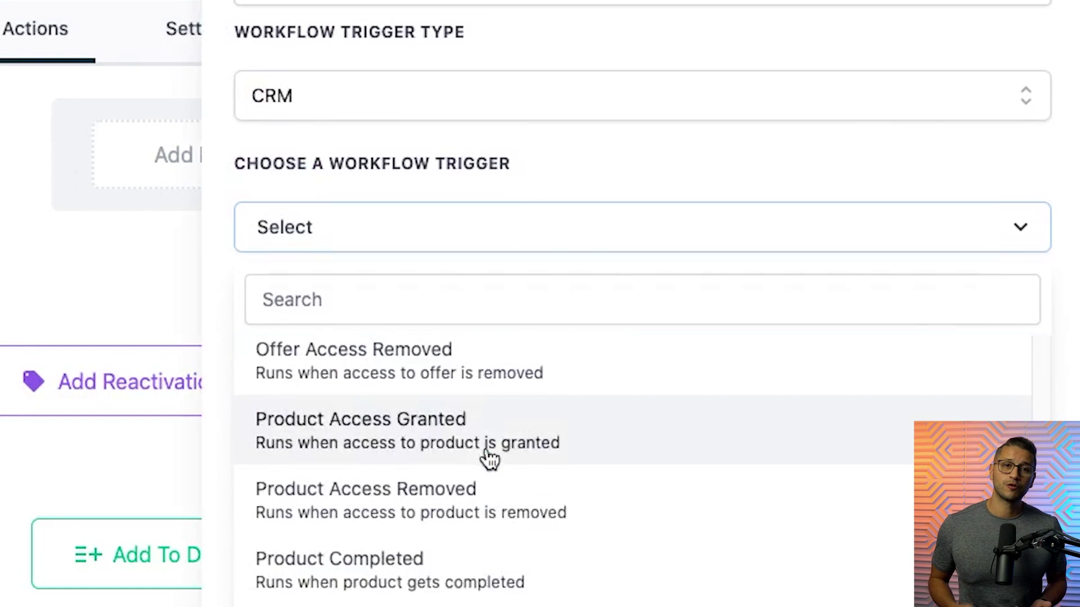
scroll(487, 452, "up", 15)
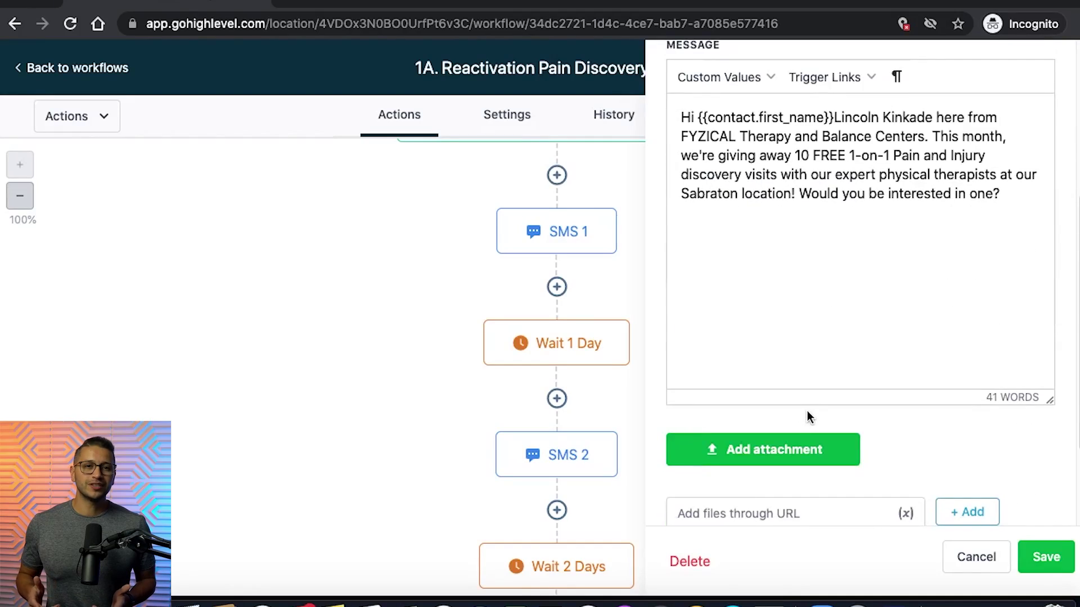
Review the SMS 1 message, cancel it unchanged, and view the SMS 2 step.
scroll(808, 413, "down", 3)
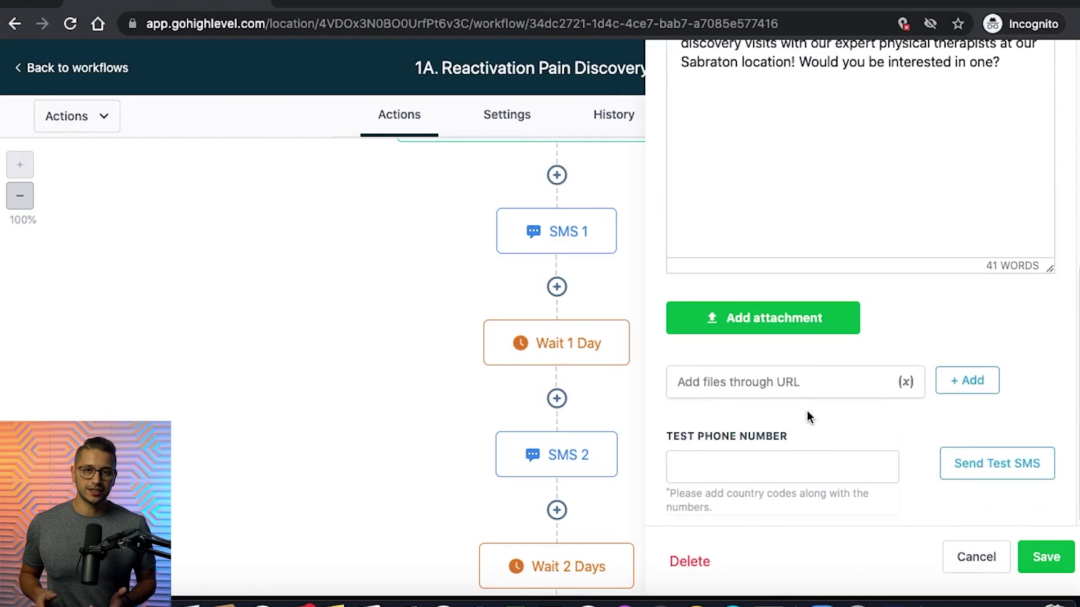
scroll(808, 411, "up", 6)
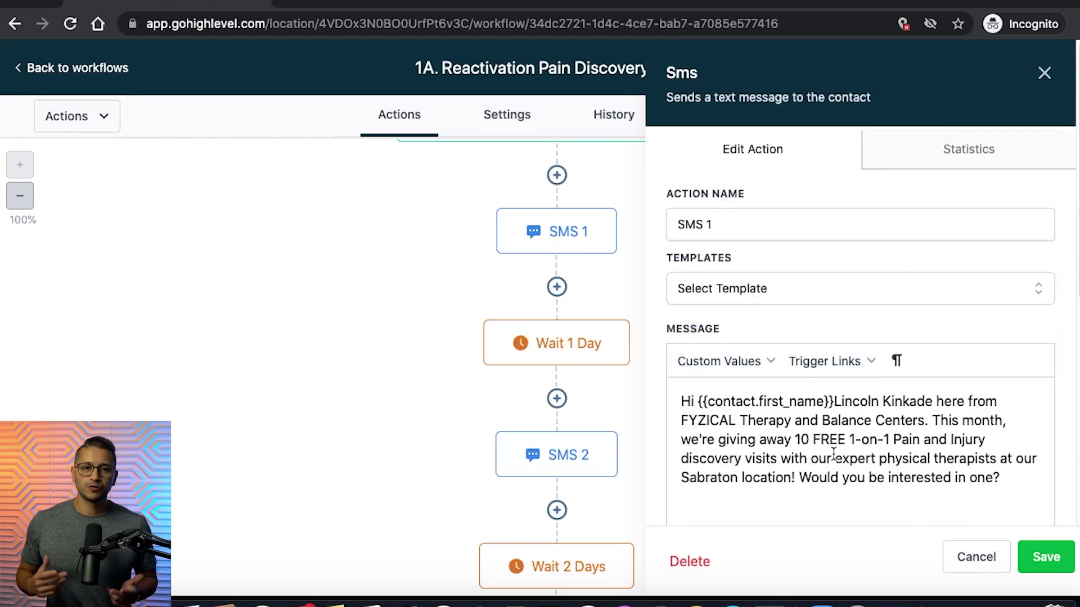
left_click(978, 560)
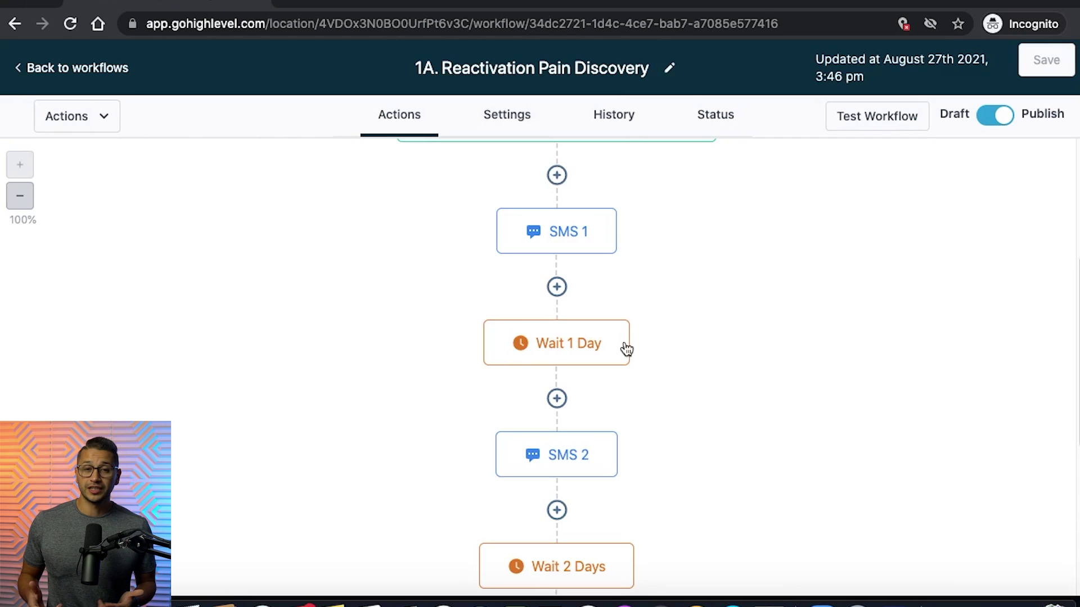
left_click(580, 470)
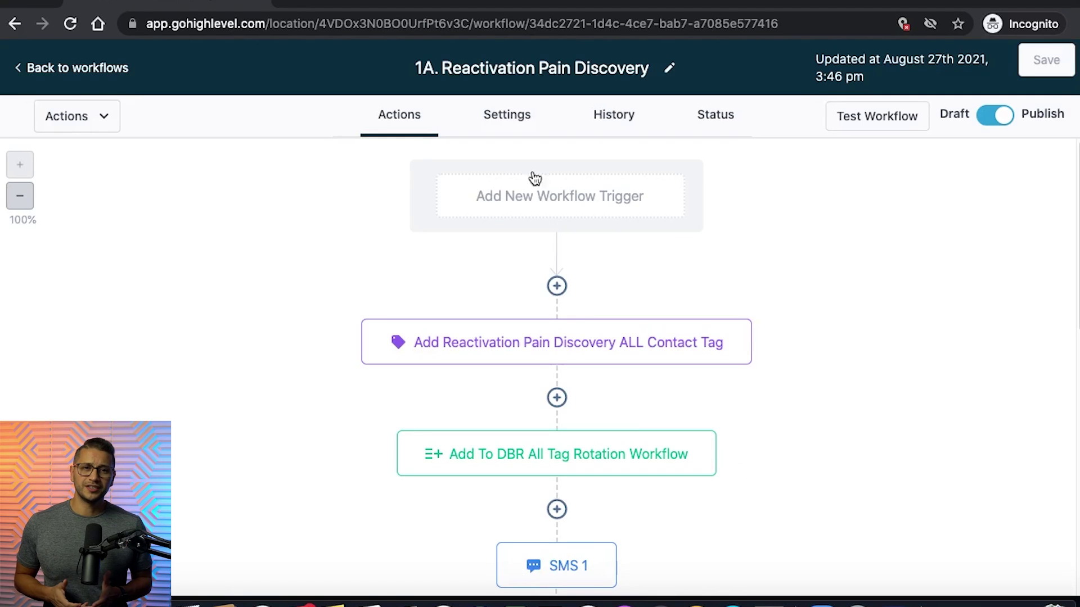
Return to the folder list and open the DBR Wait 90 Days workflow at the bottom.
left_click(96, 67)
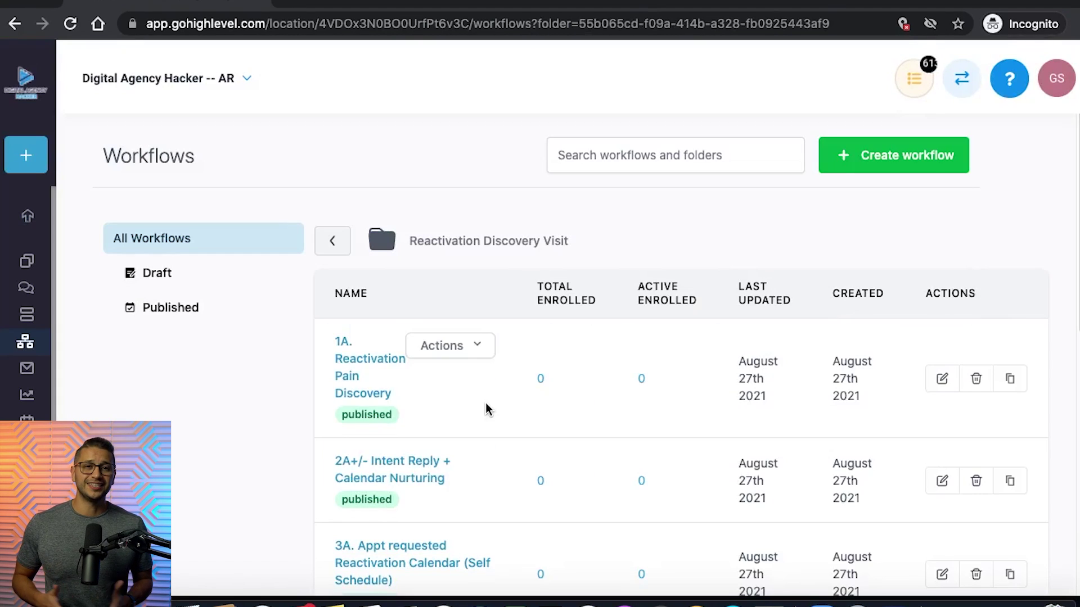
scroll(488, 409, "down", 3)
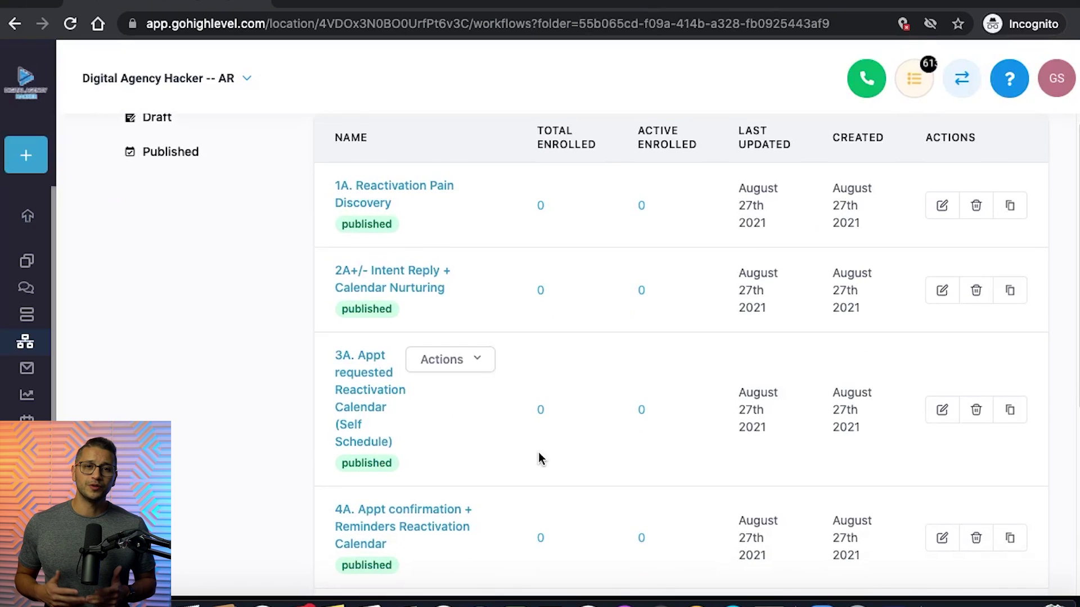
scroll(529, 448, "down", 7)
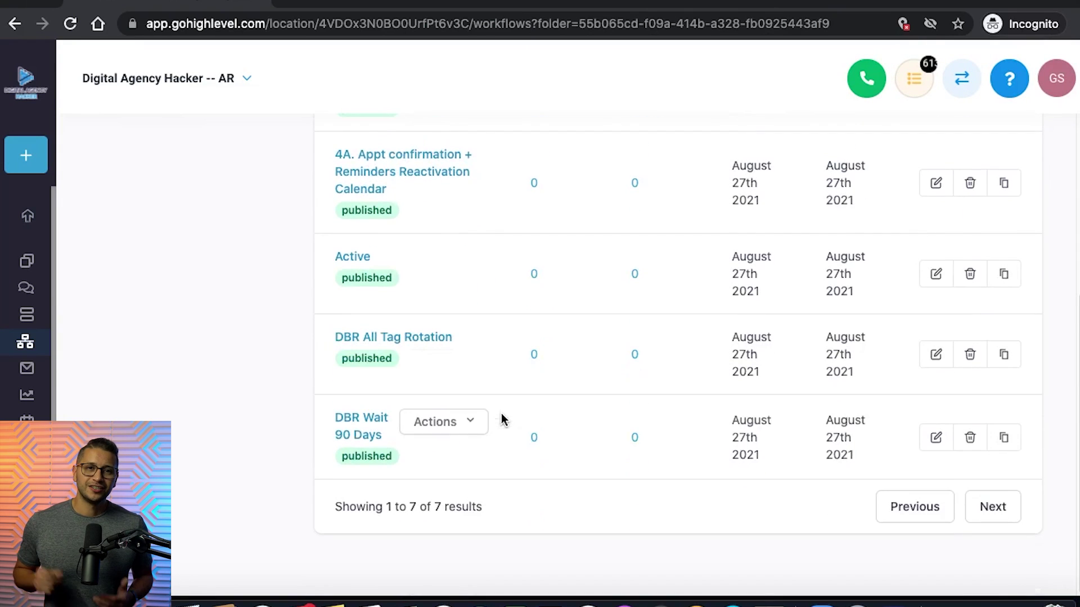
left_click(349, 437)
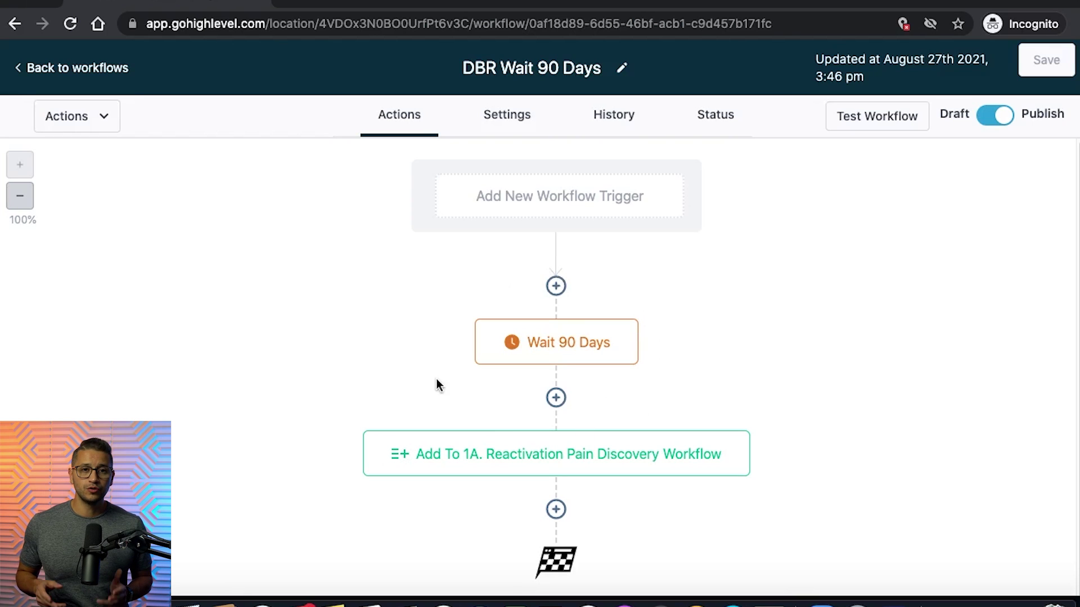
left_click(620, 458)
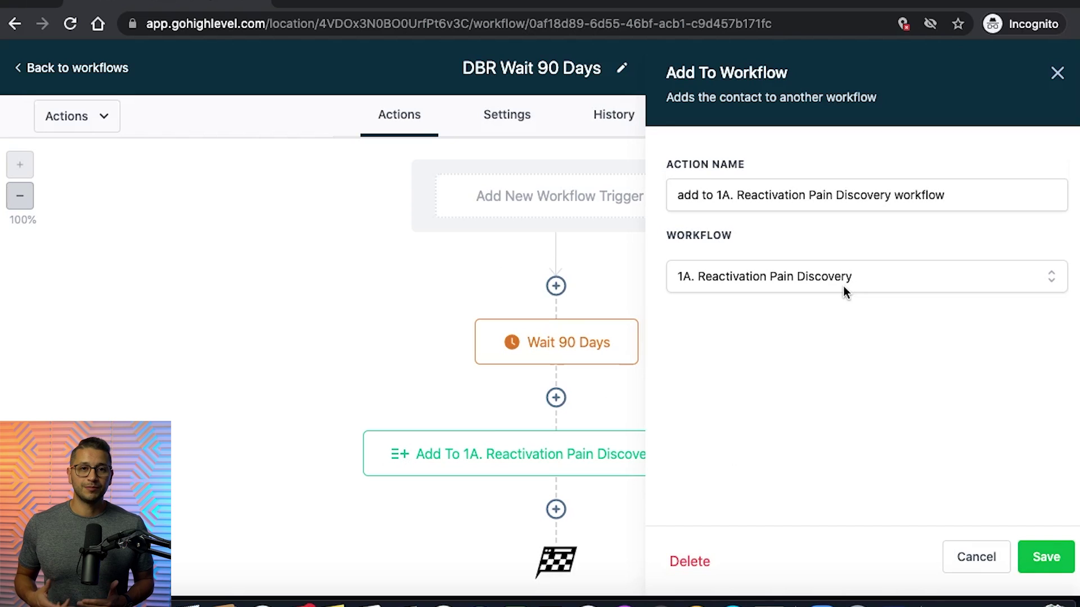
left_click(976, 558)
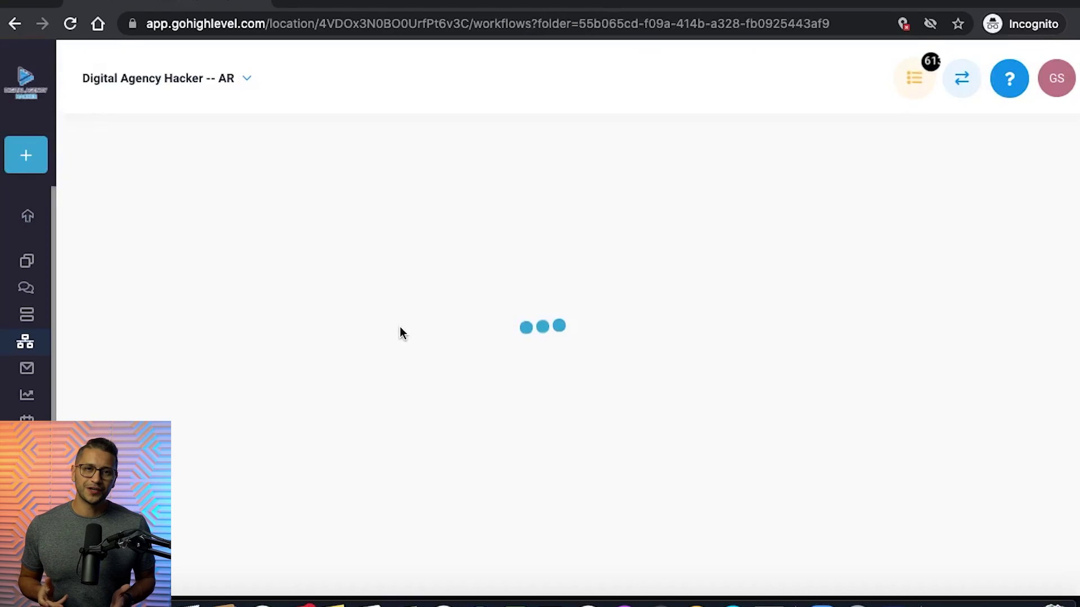
Open 2A+/- Intent Reply + Calendar Nurturing to view its Customer replied trigger for 1A.
scroll(579, 392, "down", 2)
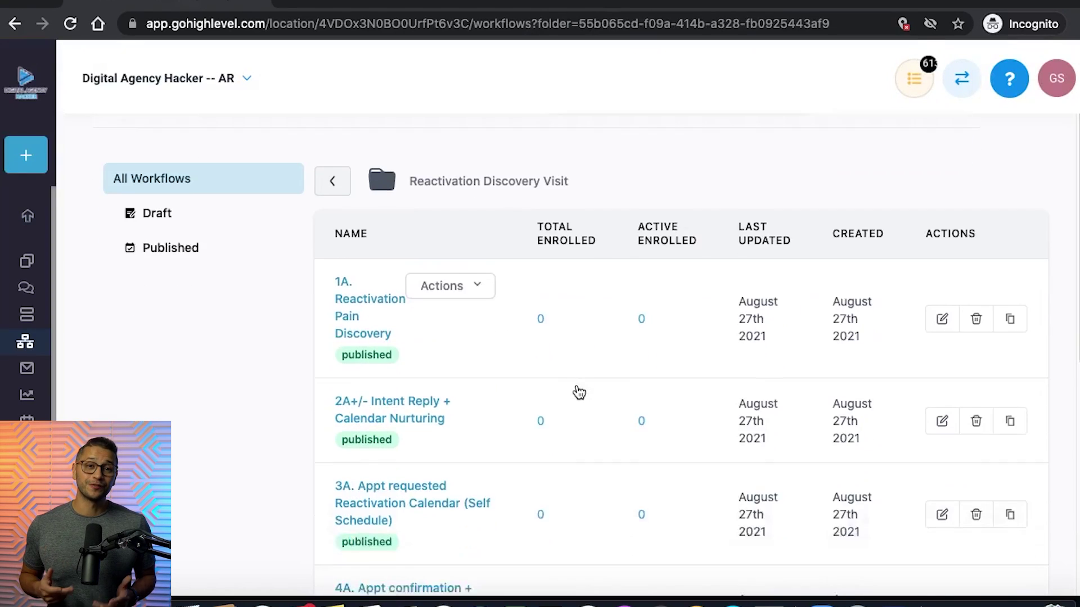
left_click(354, 395)
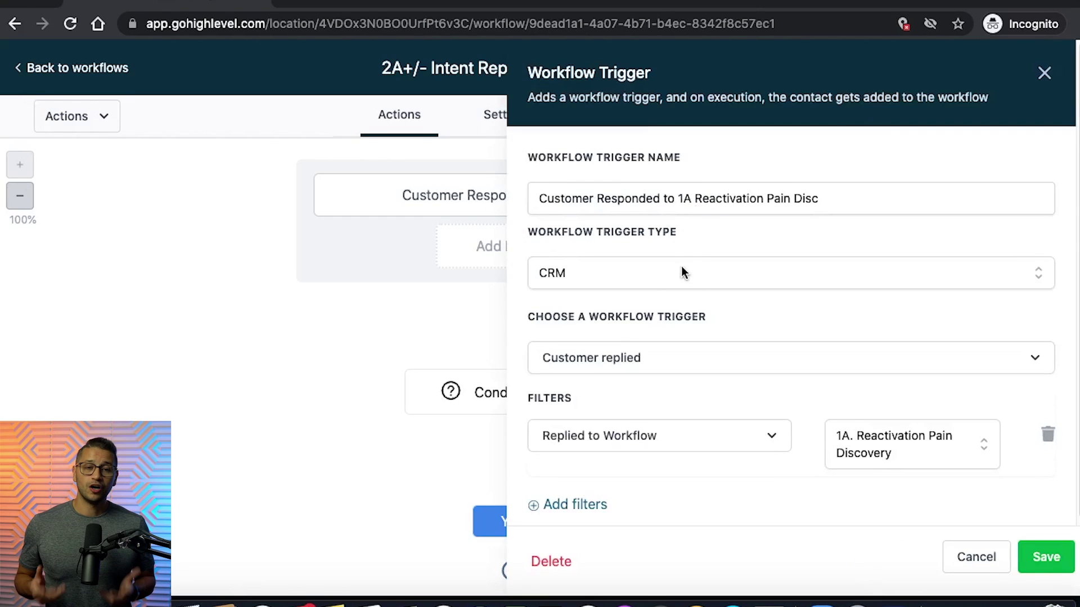
Cancel the trigger drawer, inspect the Contact Responded condition, and cancel it unchanged.
scroll(723, 384, "down", 1)
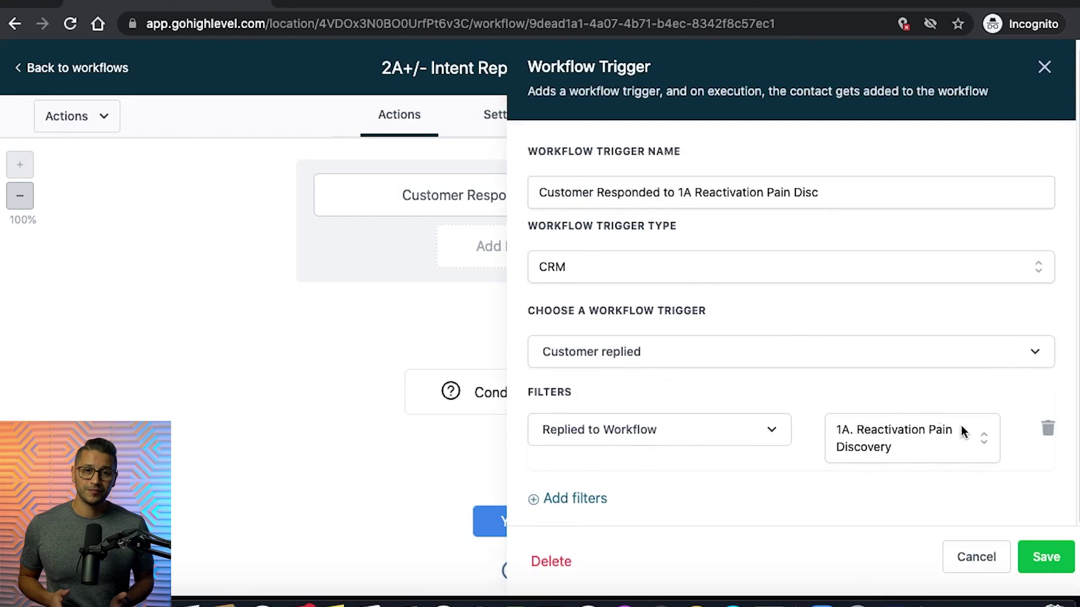
left_click(963, 565)
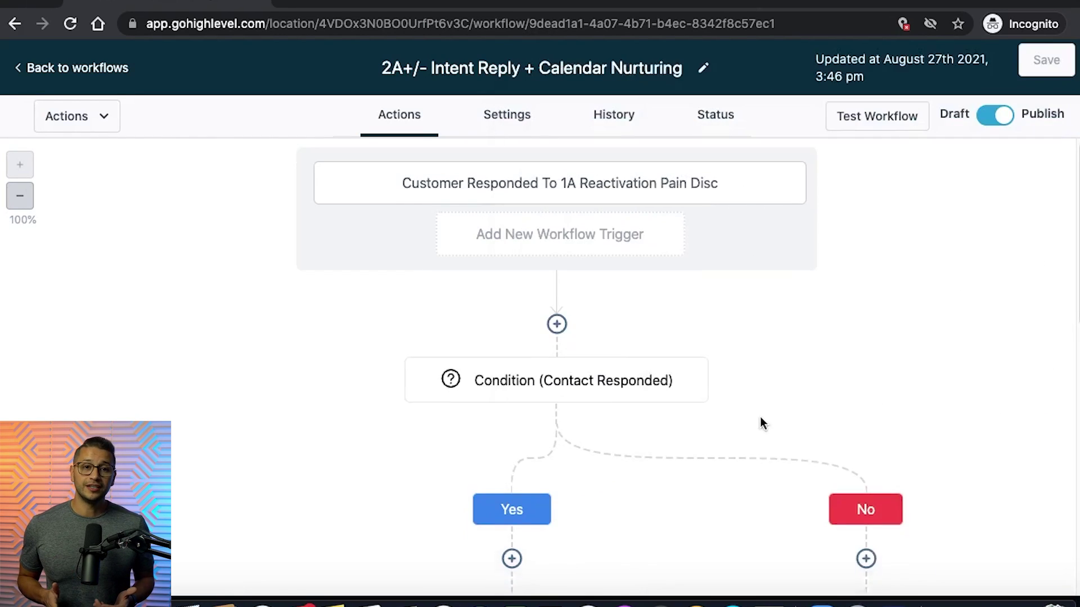
scroll(760, 419, "down", 2)
left_click(627, 270)
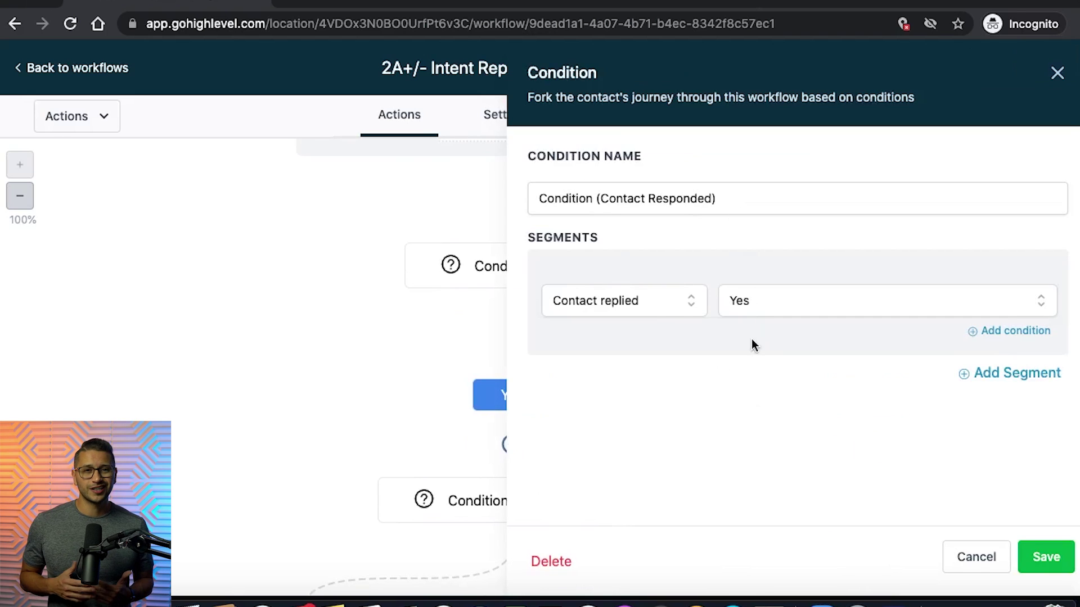
left_click(962, 560)
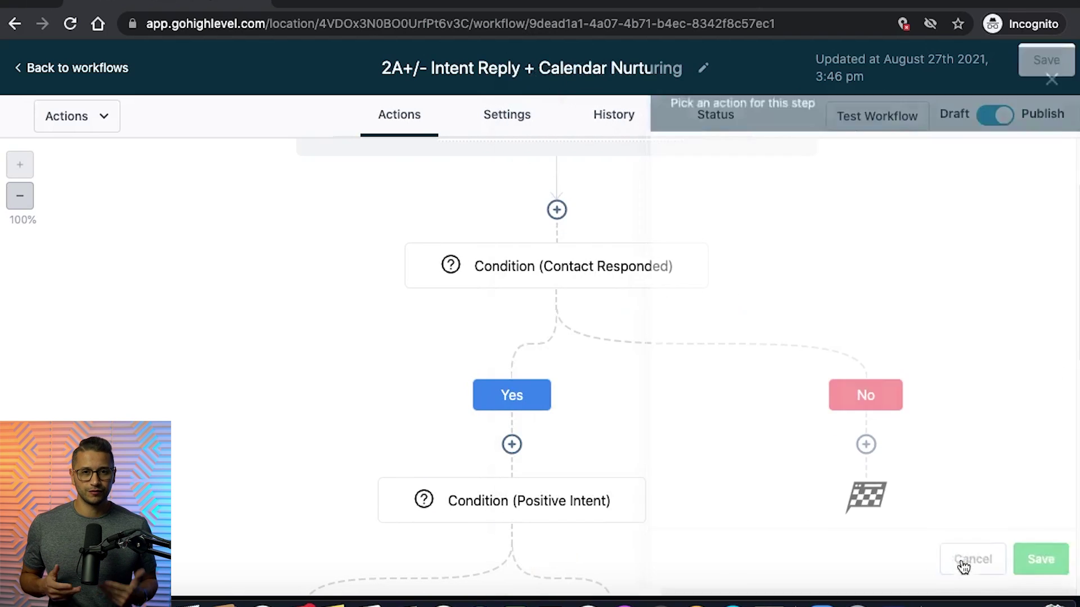
scroll(682, 461, "down", 3)
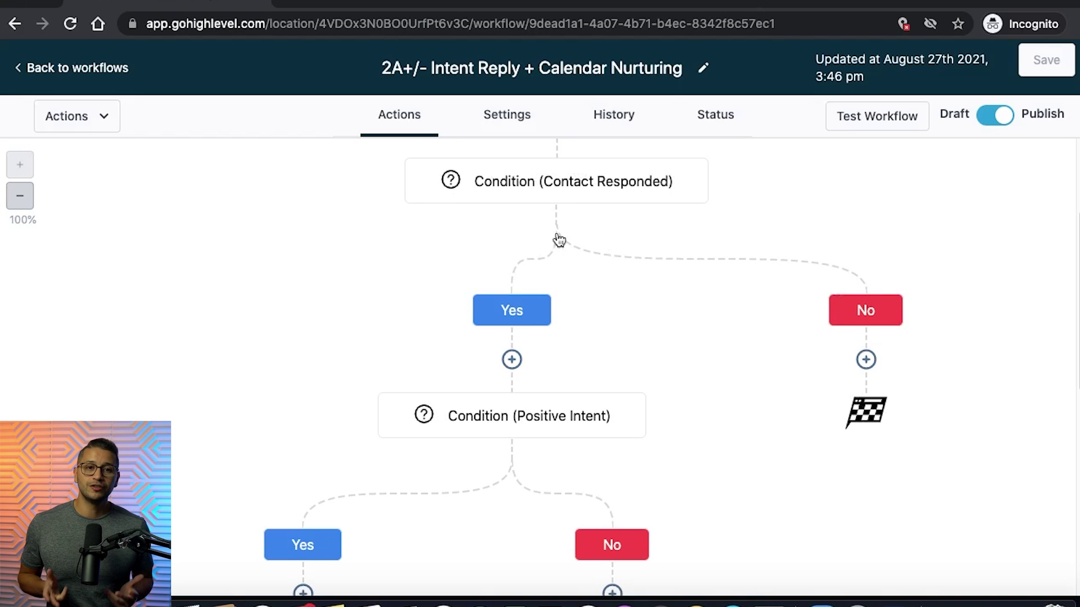
scroll(522, 371, "down", 4)
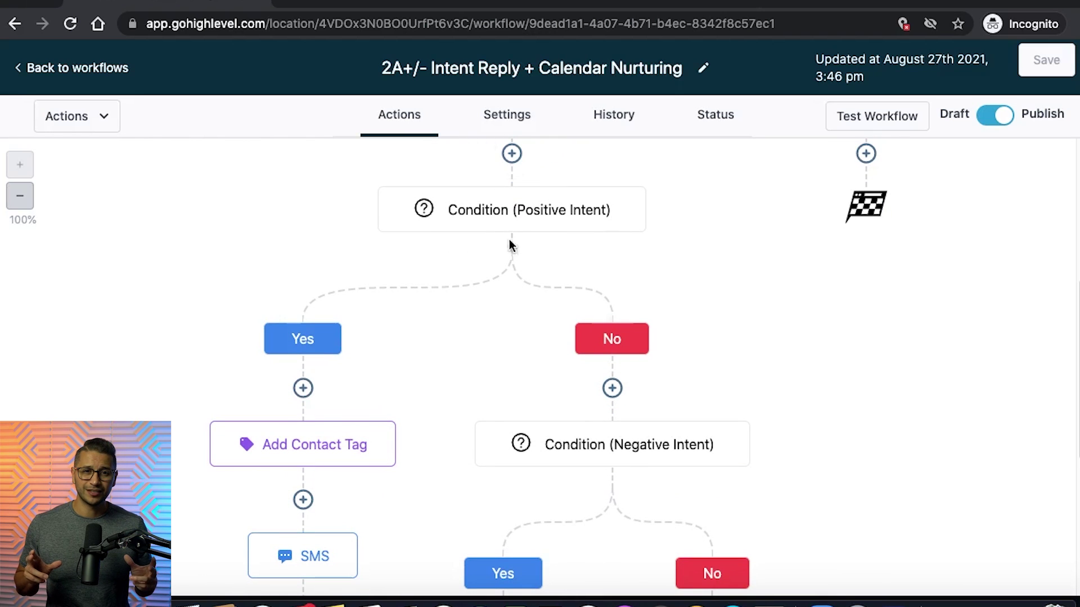
scroll(613, 343, "down", 2)
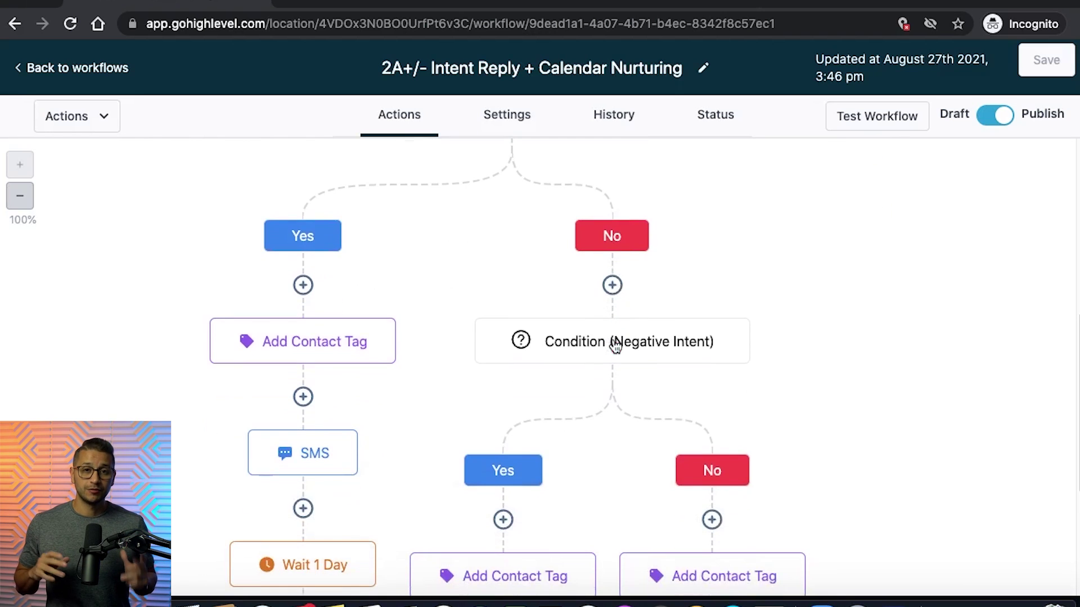
scroll(606, 410, "down", 2)
scroll(607, 411, "down", 2)
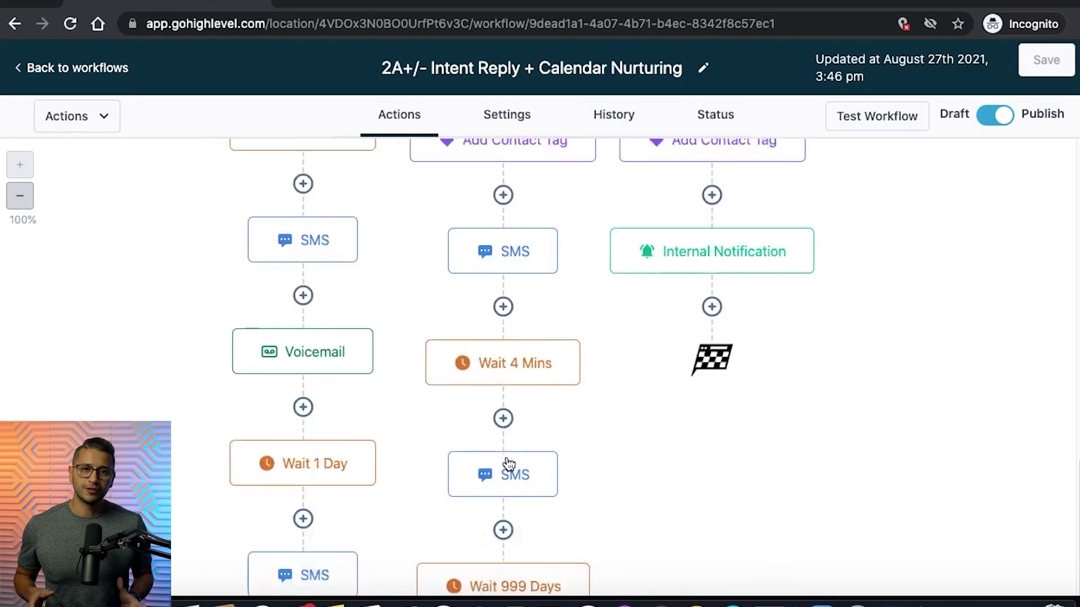
scroll(509, 462, "down", 3)
scroll(503, 458, "up", 7)
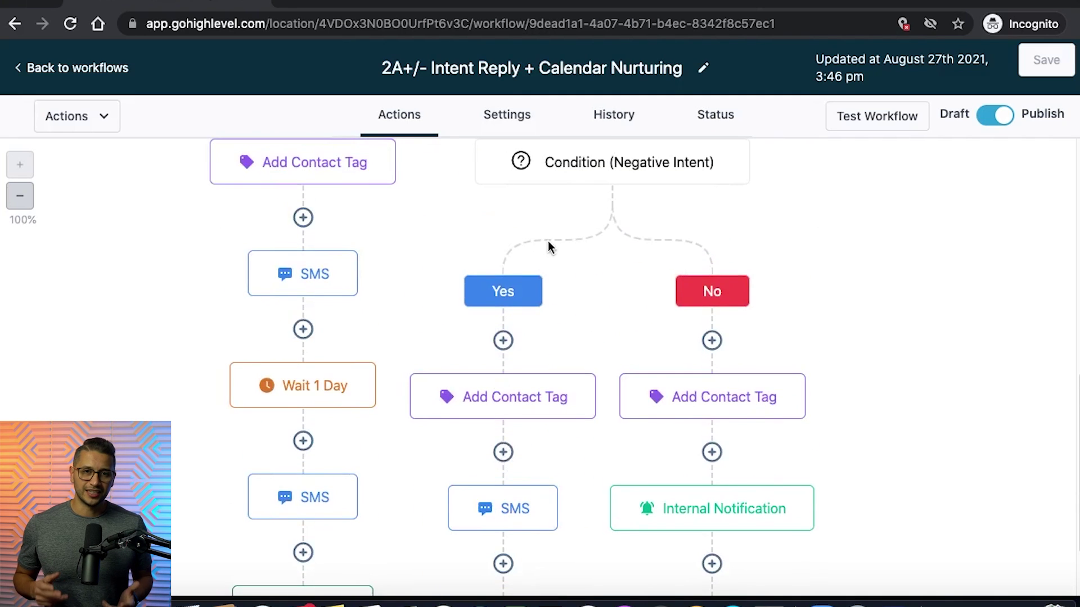
scroll(702, 243, "up", 1)
scroll(717, 422, "down", 2)
scroll(717, 421, "down", 5)
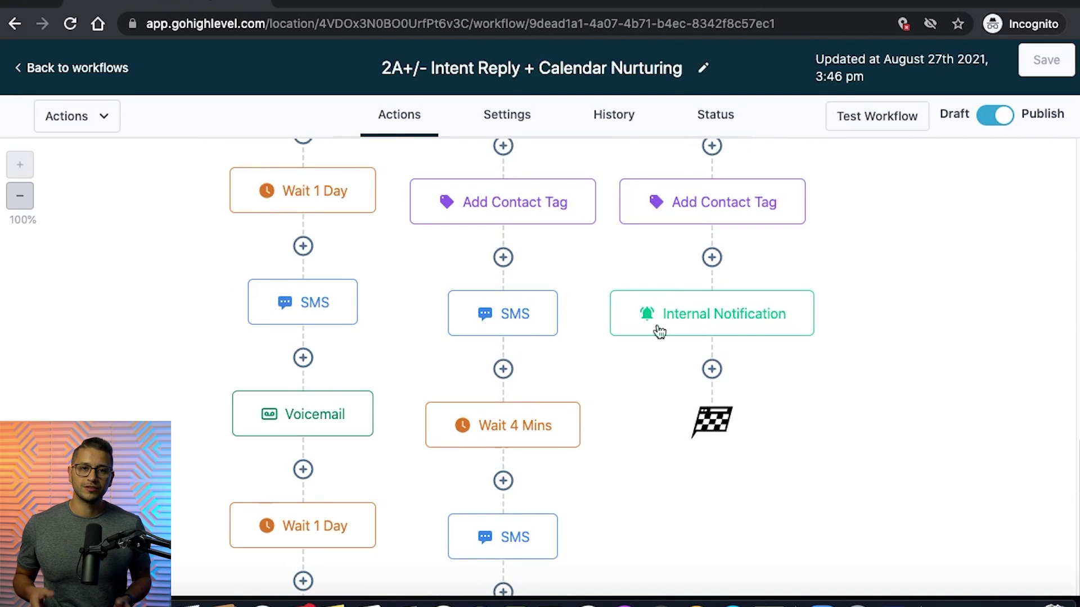
scroll(761, 342, "up", 2)
scroll(535, 374, "down", 5)
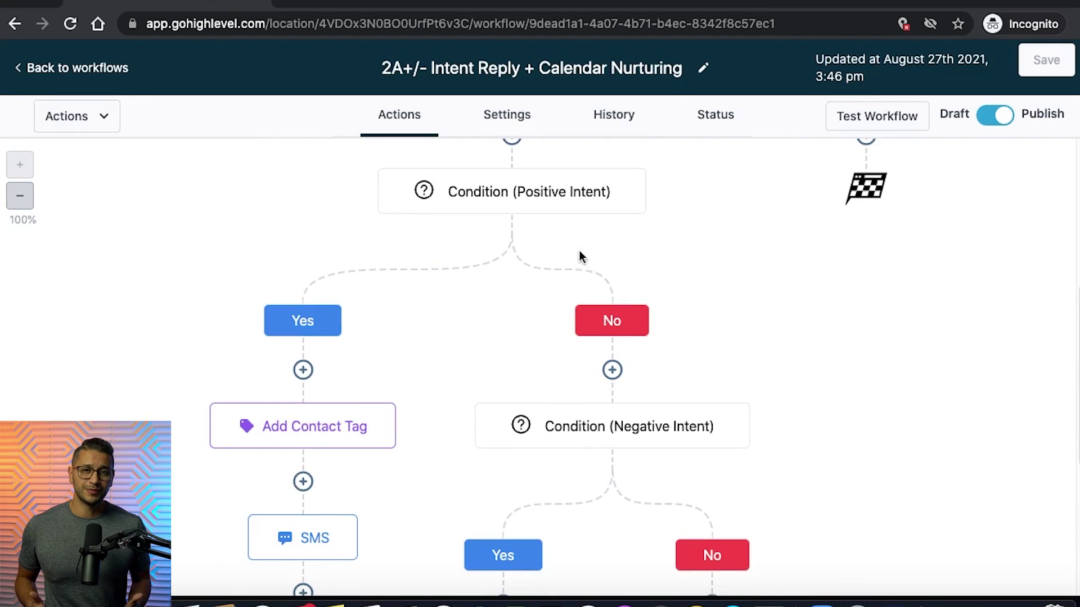
scroll(303, 349, "down", 5)
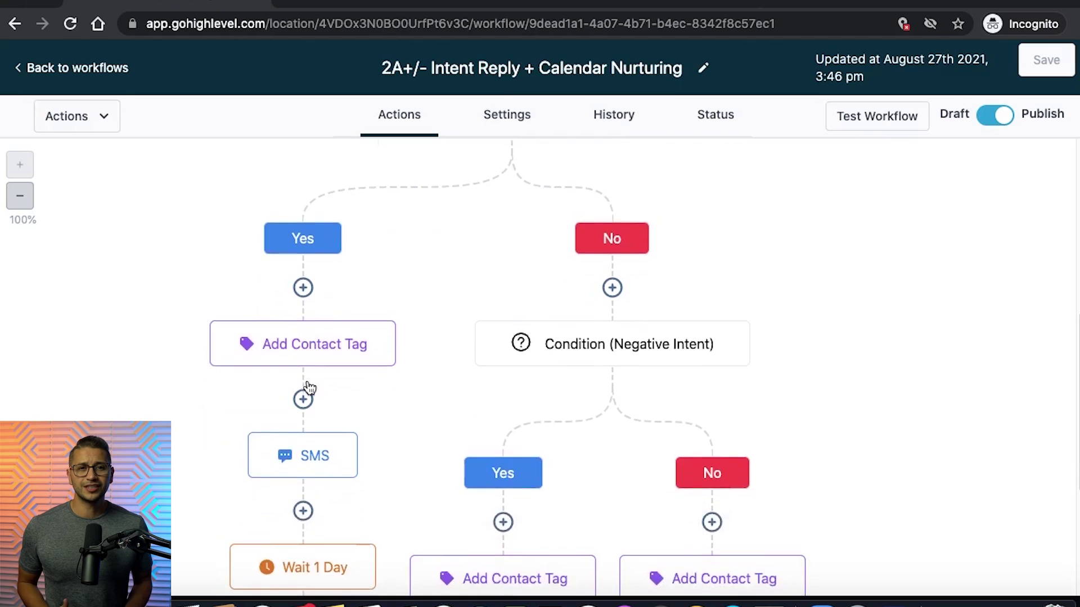
scroll(304, 304, "down", 4)
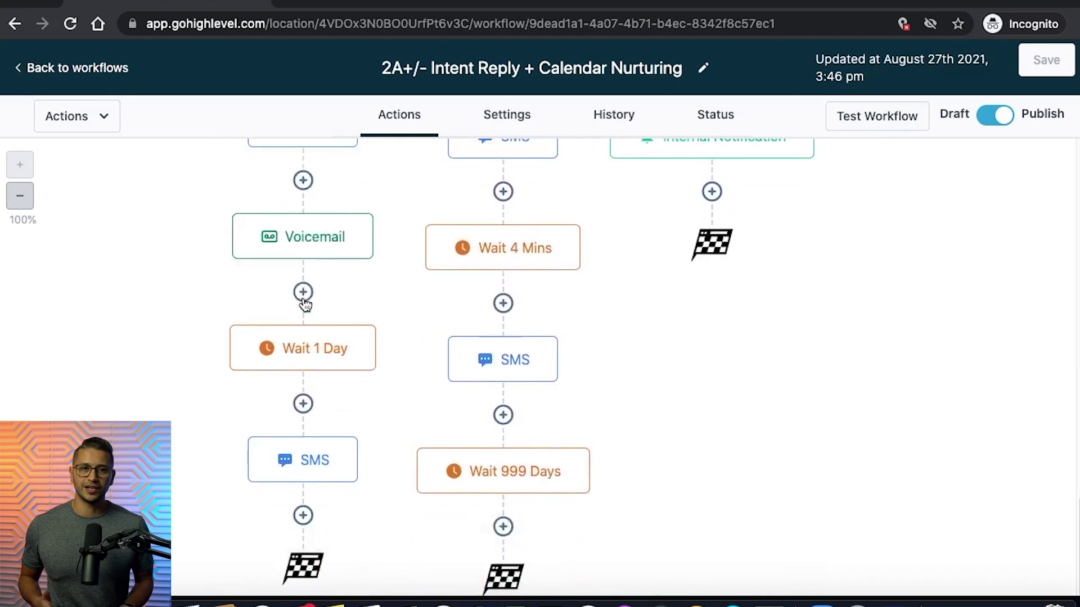
scroll(298, 483, "up", 6)
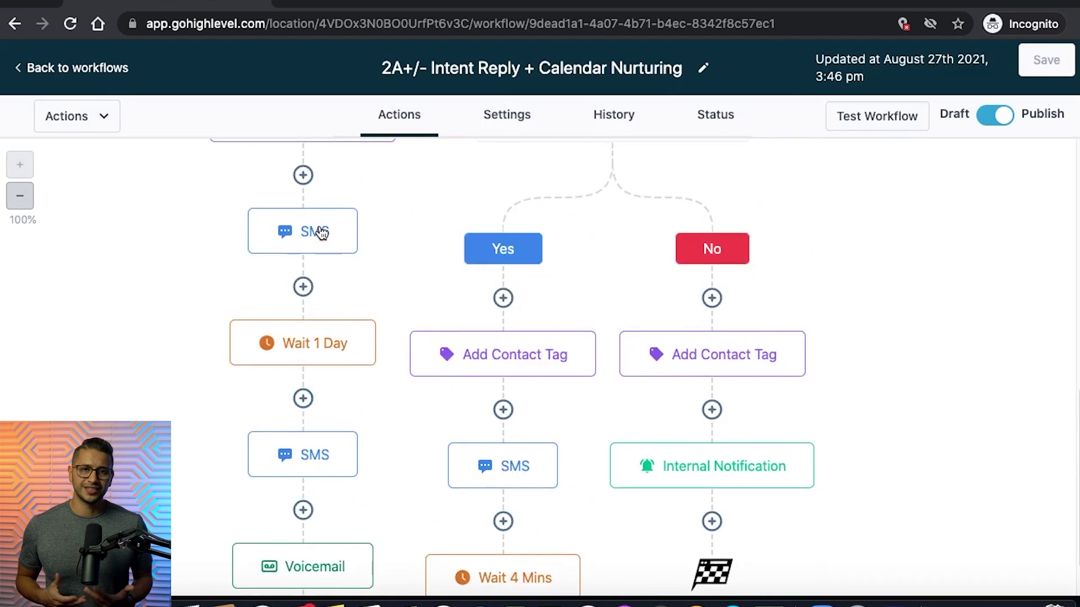
scroll(322, 232, "down", 6)
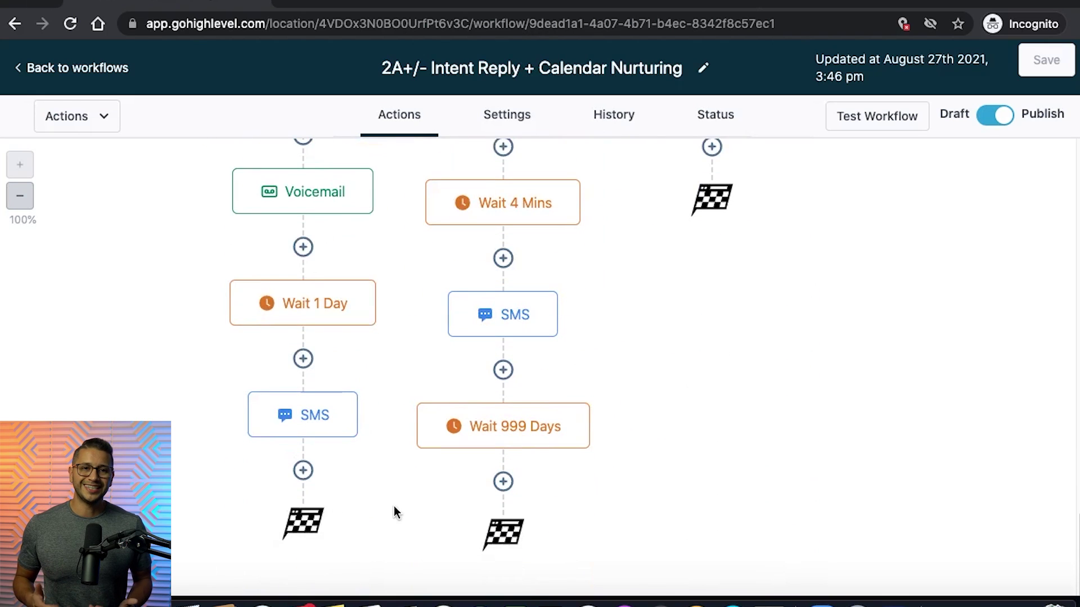